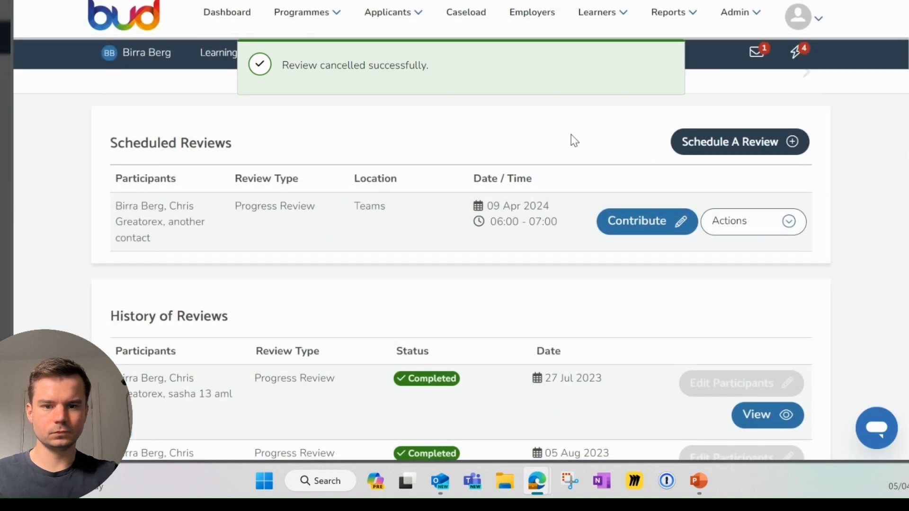
Look through the learner's scheduled reviews and the History of Reviews list
drag(108, 313, 229, 316)
scroll(445, 311, down, 10)
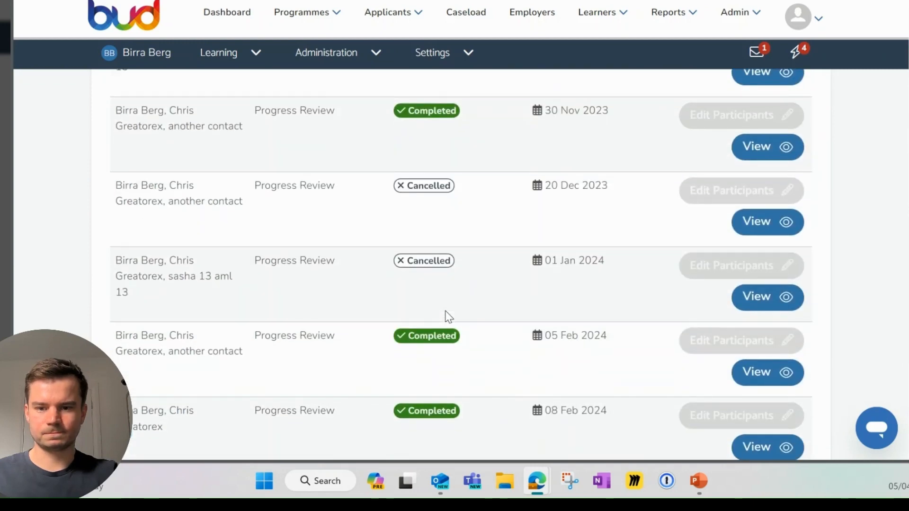
scroll(445, 311, up, 8)
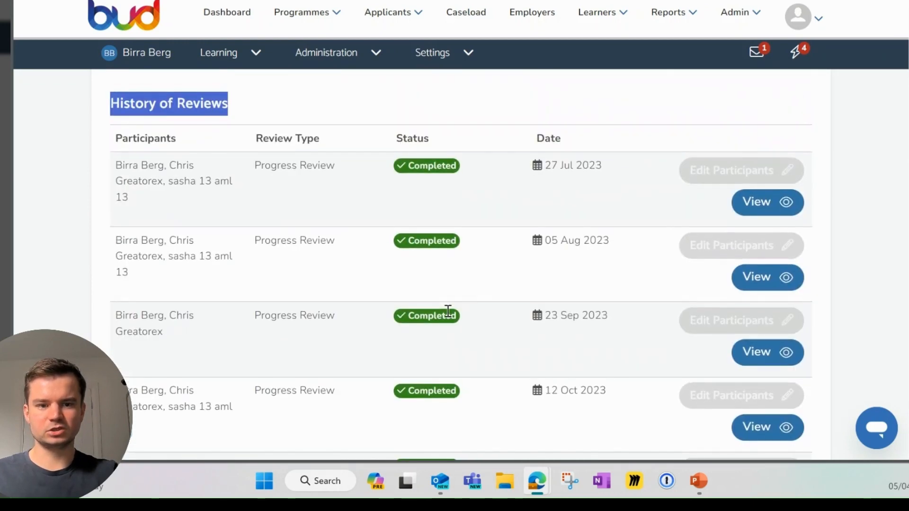
scroll(479, 291, up, 3)
click(215, 248)
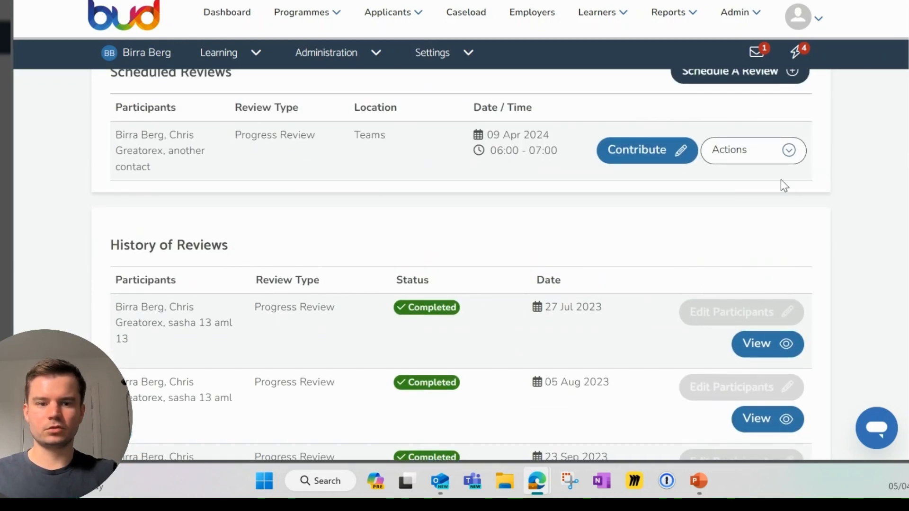
scroll(904, 50, up, 6)
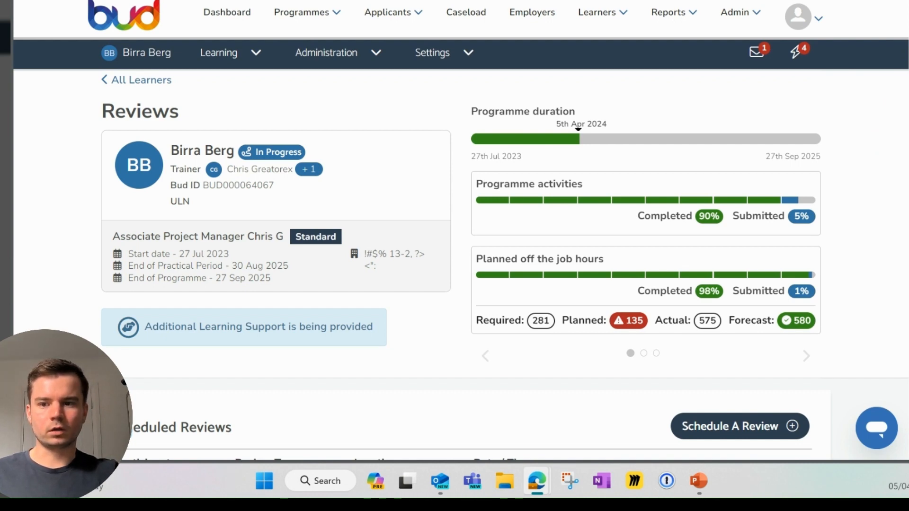
Examine the employer contact and removal options for editing participants of the 31 Mar 2024 Gateway Review, and leave without changes
scroll(462, 265, down, 15)
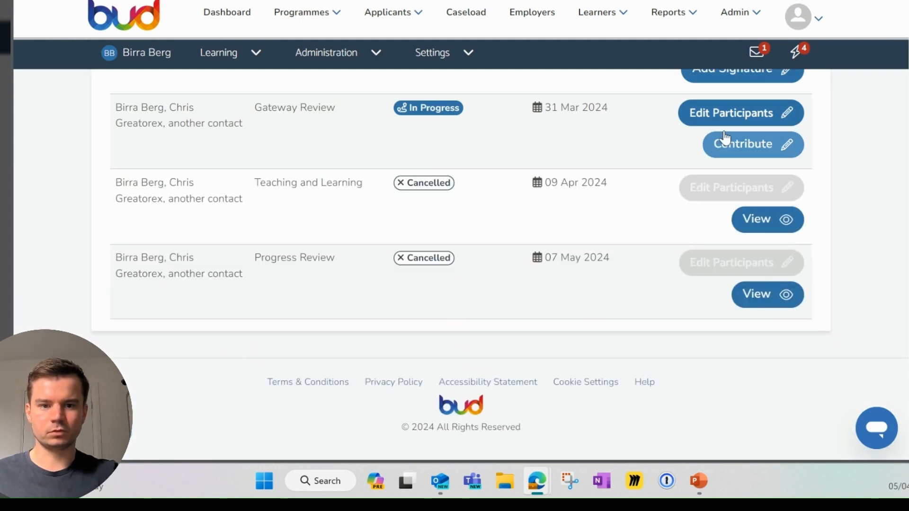
click(785, 107)
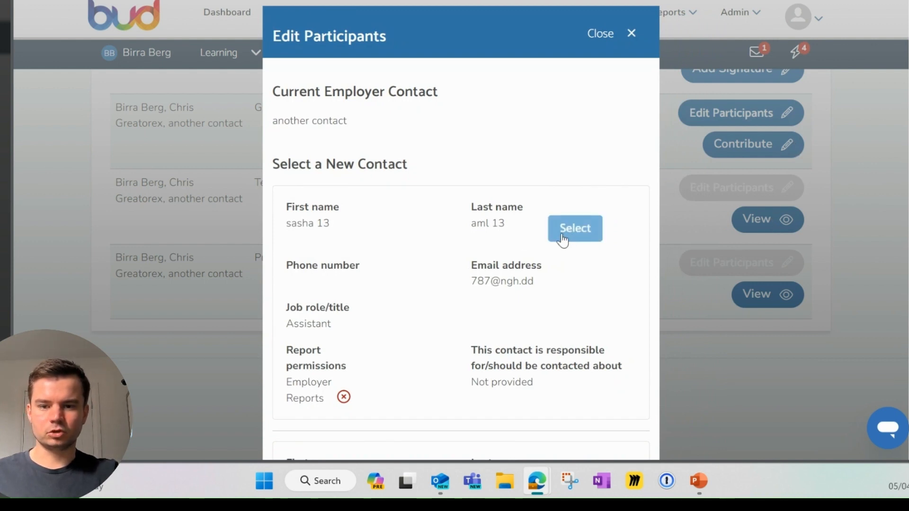
click(583, 226)
scroll(589, 232, down, 4)
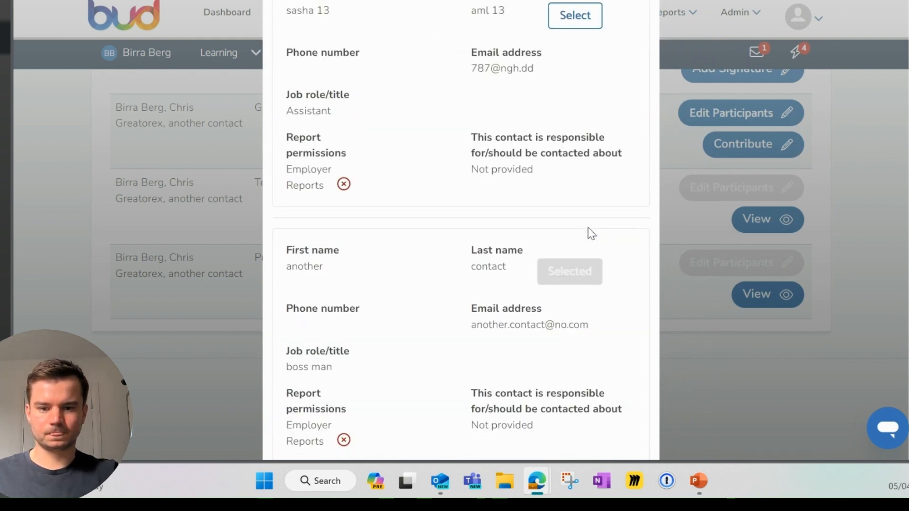
scroll(591, 233, down, 3)
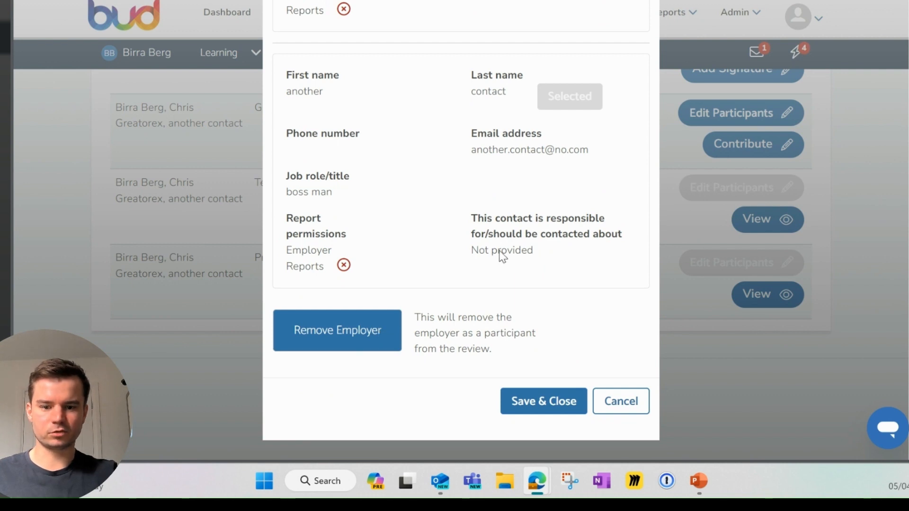
click(549, 406)
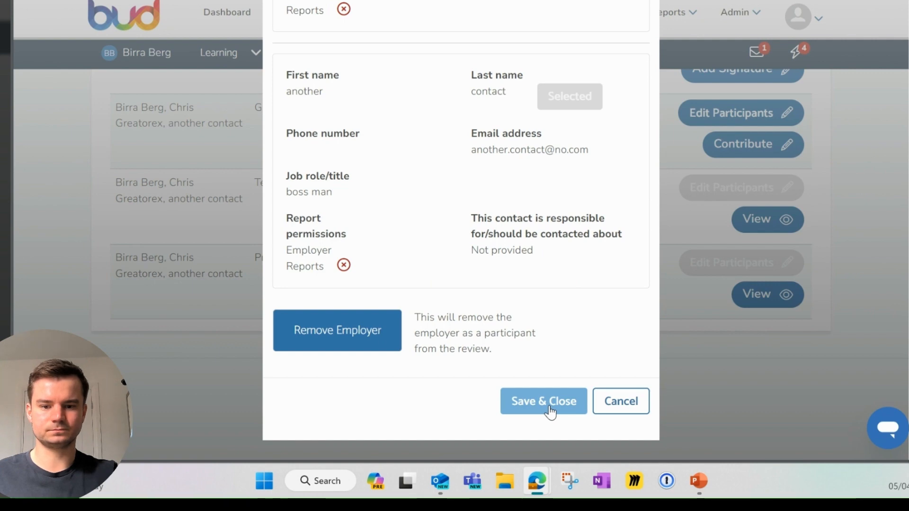
click(603, 404)
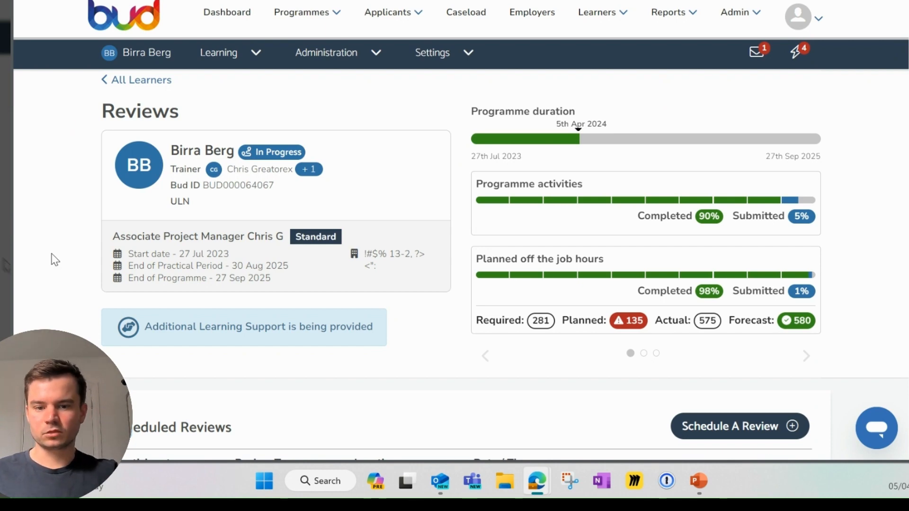
Open the scheduled 09 Apr 2024 Progress Review for contribution and examine the learner questions in its comments
scroll(55, 258, down, 3)
scroll(55, 259, down, 3)
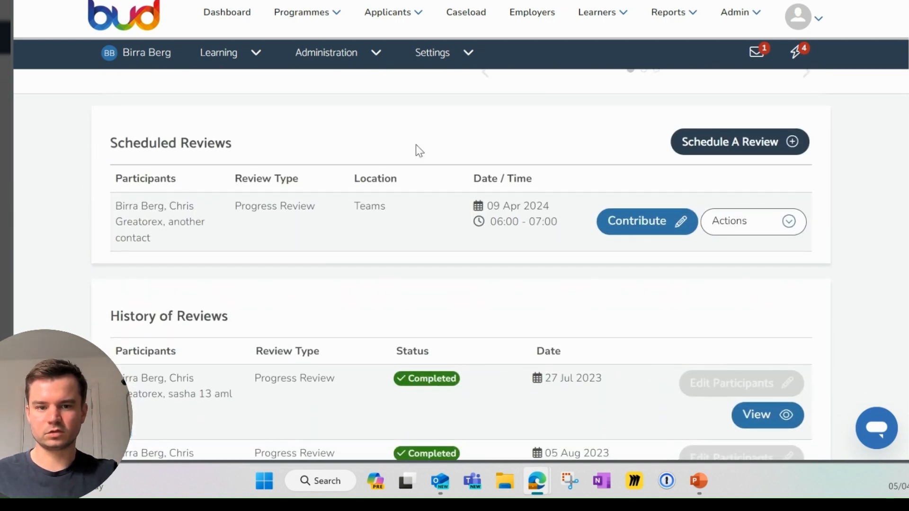
click(668, 231)
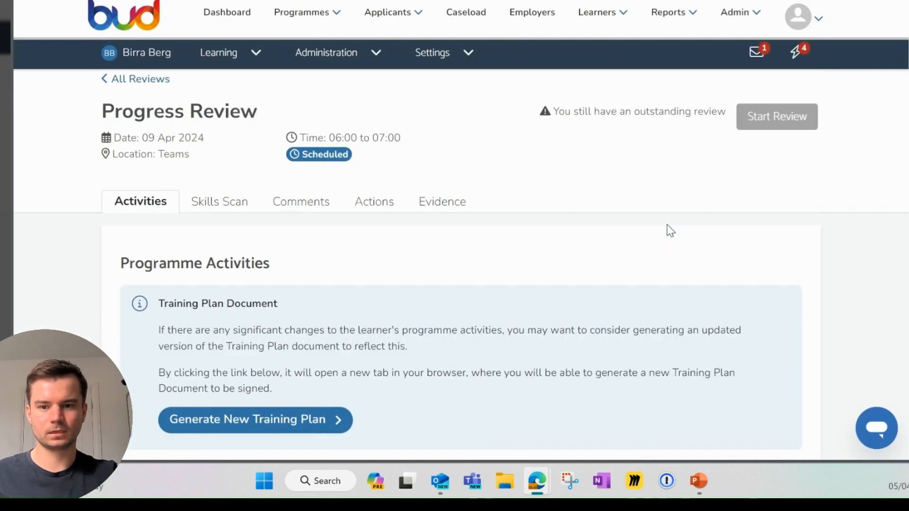
click(316, 205)
scroll(406, 296, down, 3)
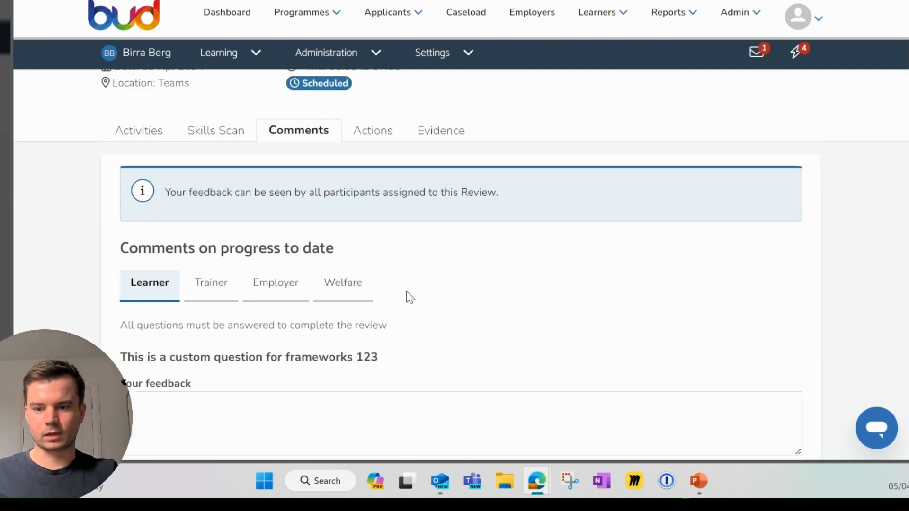
click(385, 353)
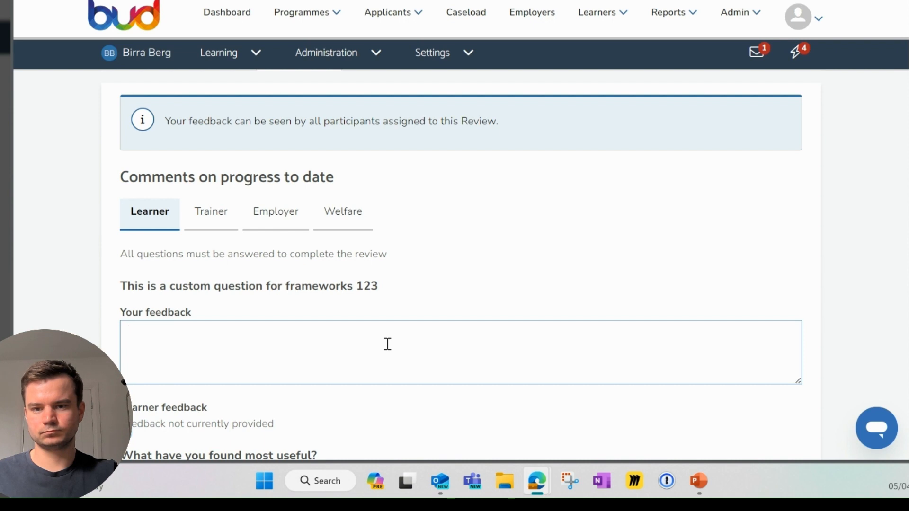
scroll(363, 362, down, 2)
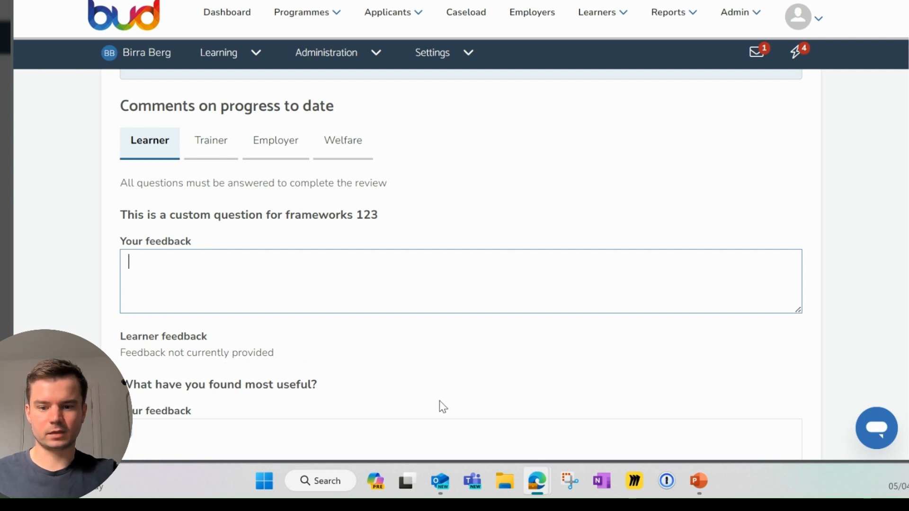
Switch to the learner's InPrivate Learner Reviews window and open the comments of the scheduled 09 Apr 2024 Progress Review
mouse_move(538, 482)
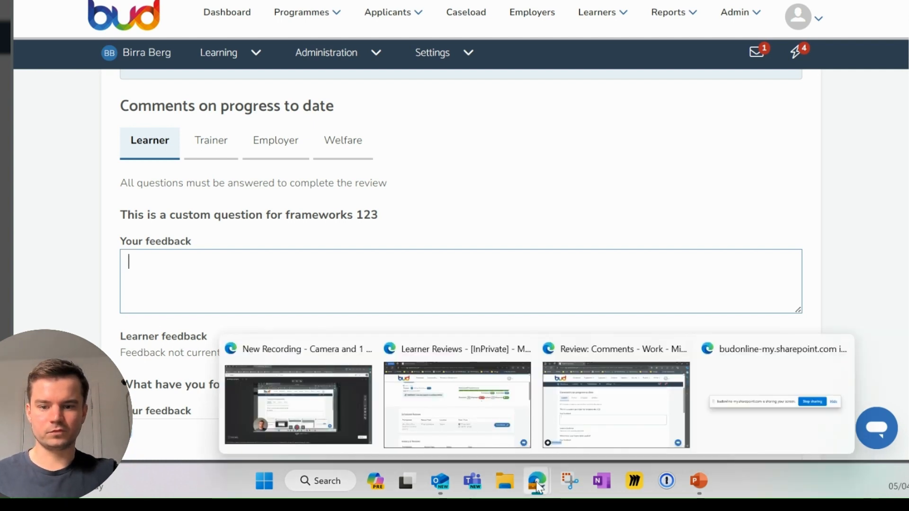
click(548, 246)
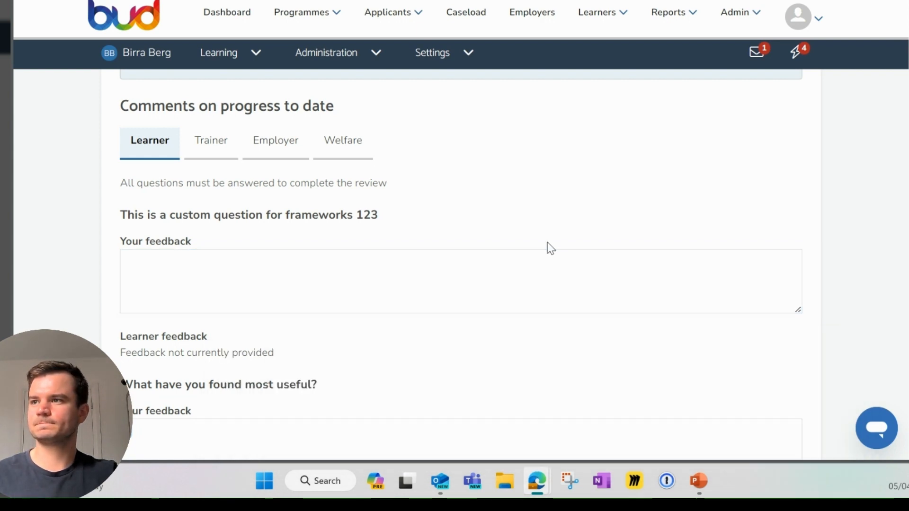
key(alt+Tab)
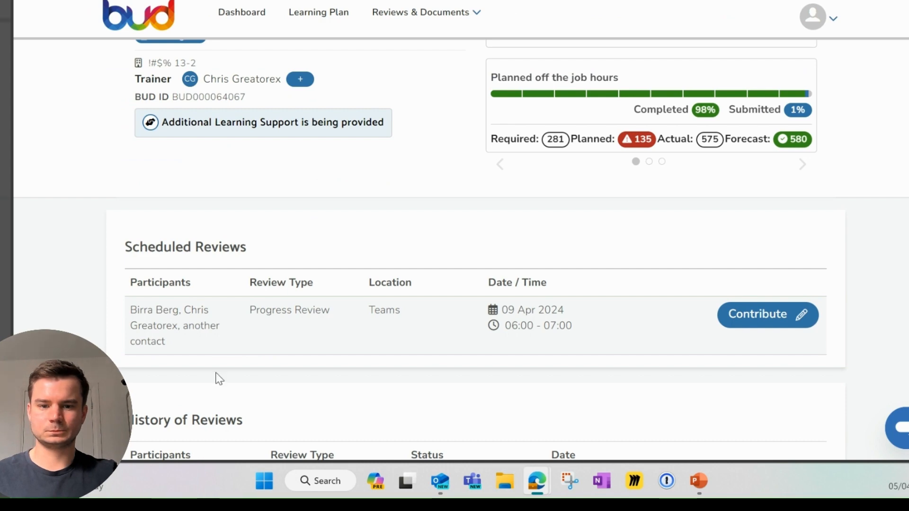
scroll(298, 317, up, 3)
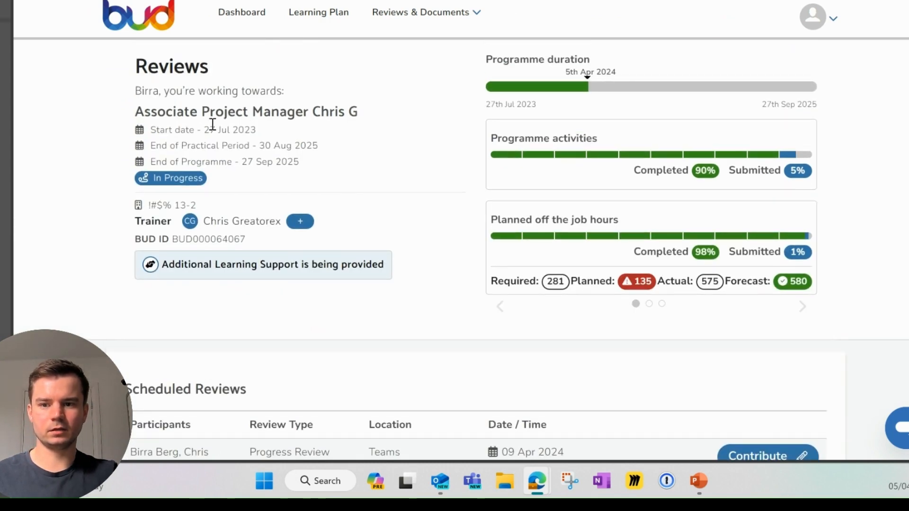
scroll(643, 229, down, 4)
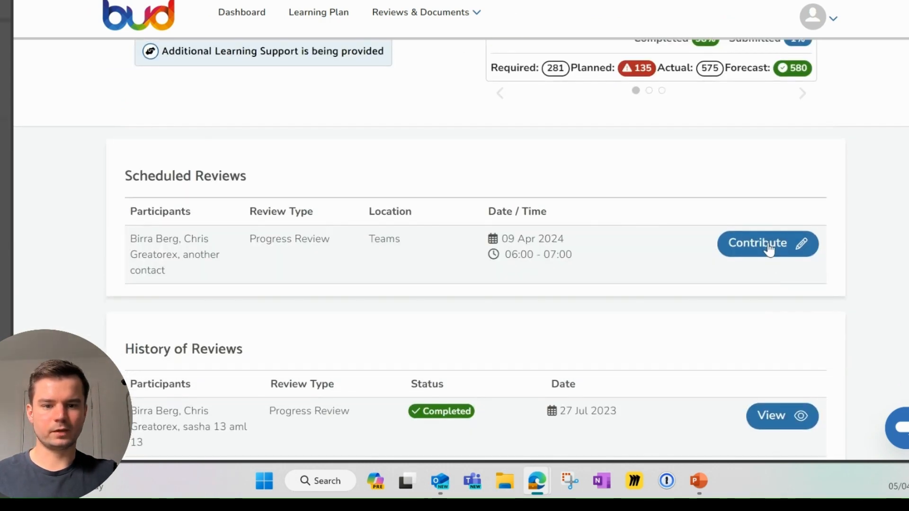
click(768, 244)
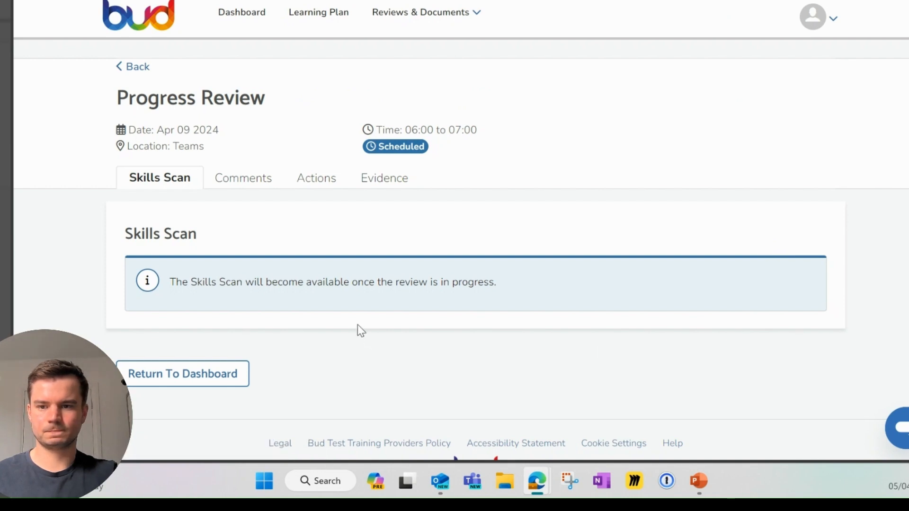
click(231, 184)
scroll(572, 218, down, 2)
scroll(571, 226, down, 2)
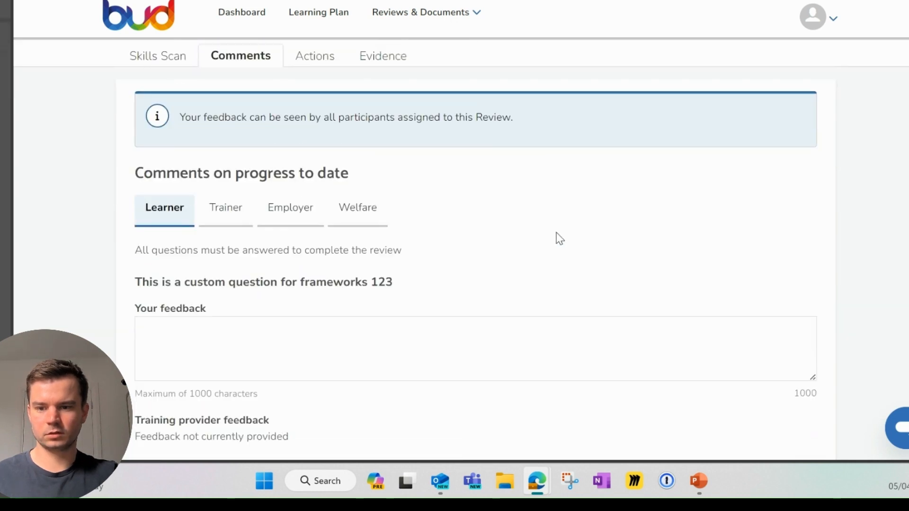
Enter "My thoughts" as feedback on the learner question "This is a custom question for frameworks 123" and check the Trainer questions
click(204, 320)
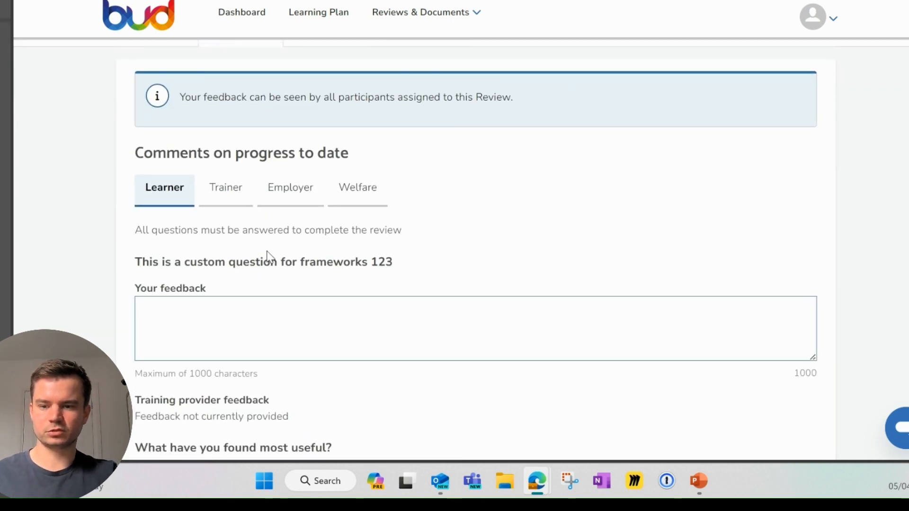
text(My thoughts)
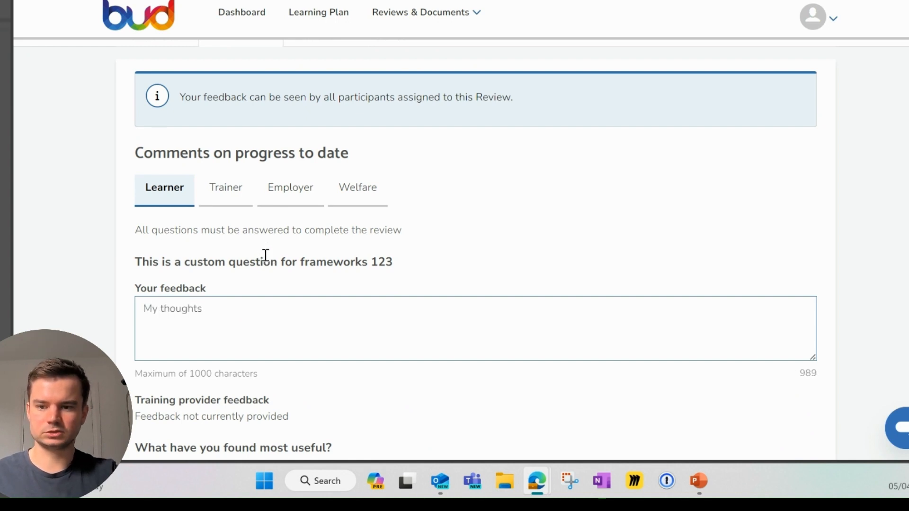
click(225, 201)
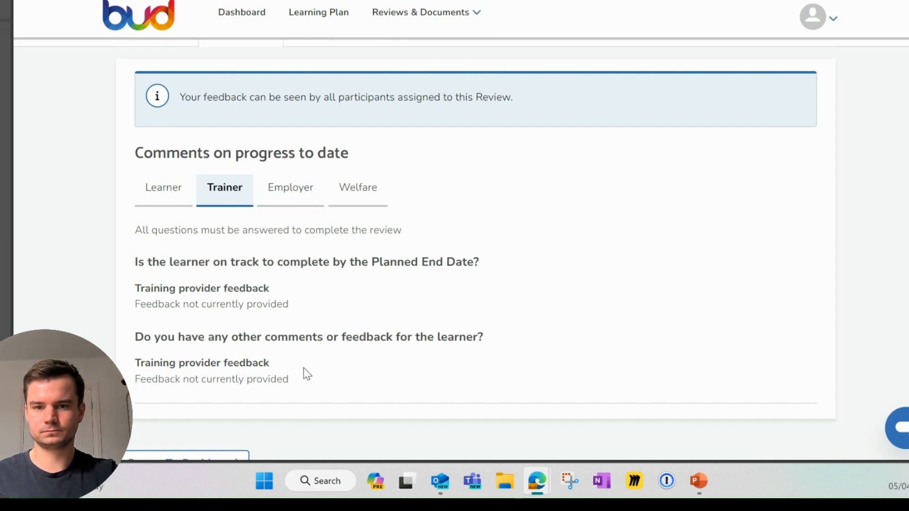
scroll(286, 365, down, 2)
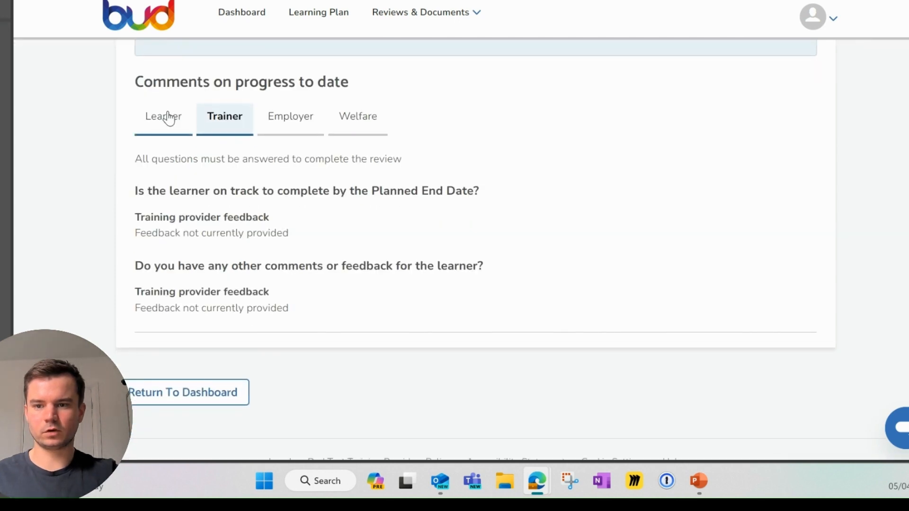
Return to the Learner comments of the review and save them
click(167, 117)
scroll(854, 172, down, 1)
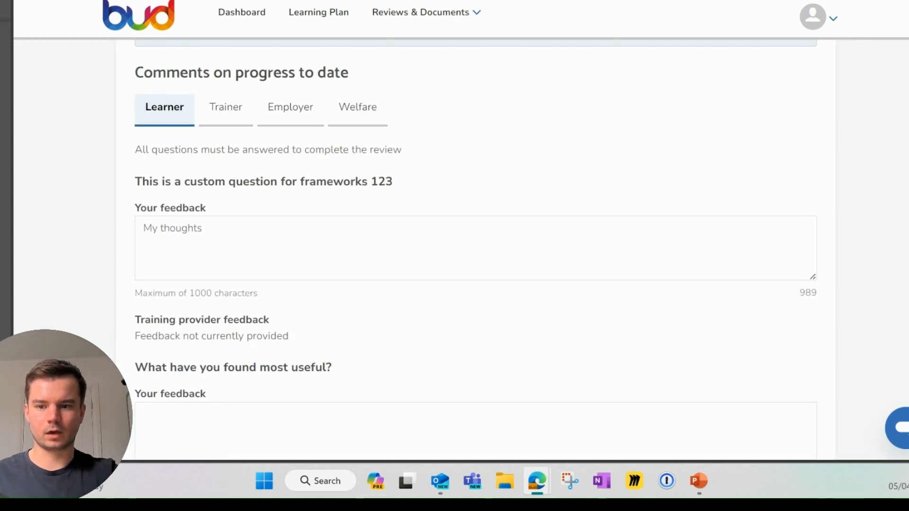
scroll(475, 249, down, 10)
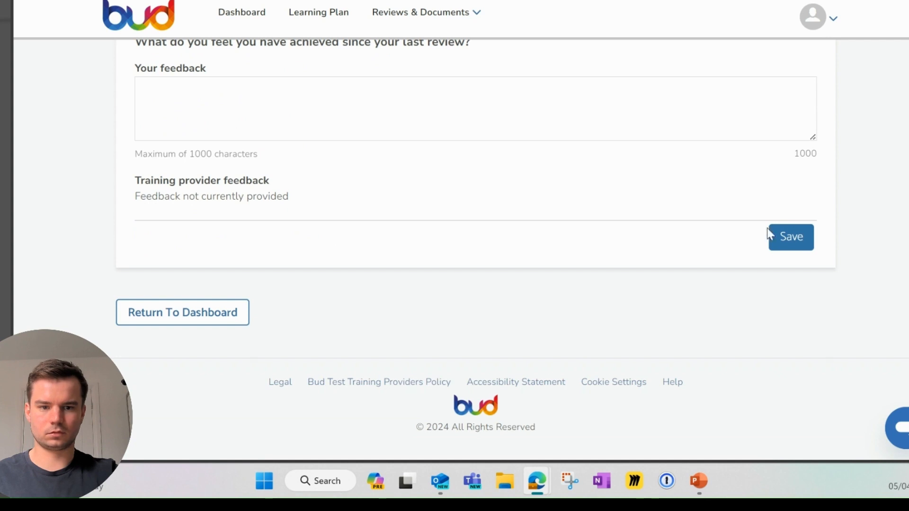
click(796, 239)
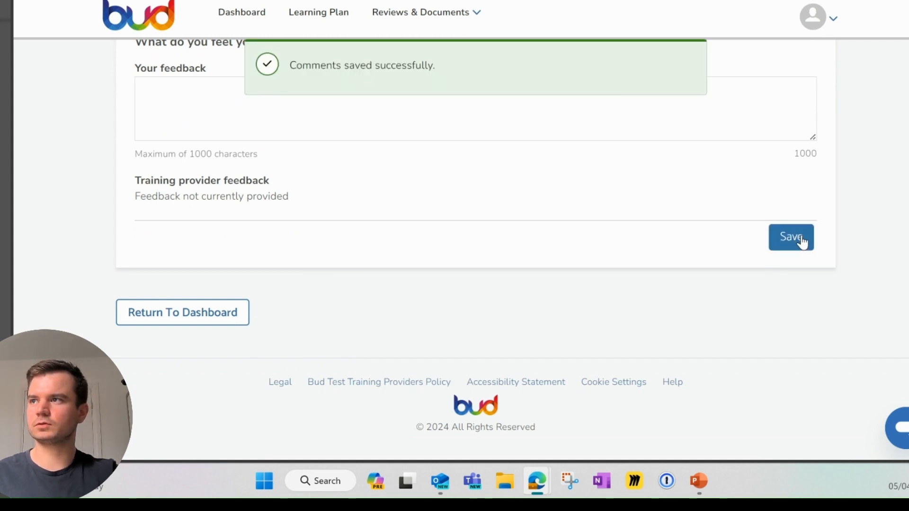
Switch back to the trainer's review window, refresh the page and examine the learner feedback under the first custom question
key(alt+Tab)
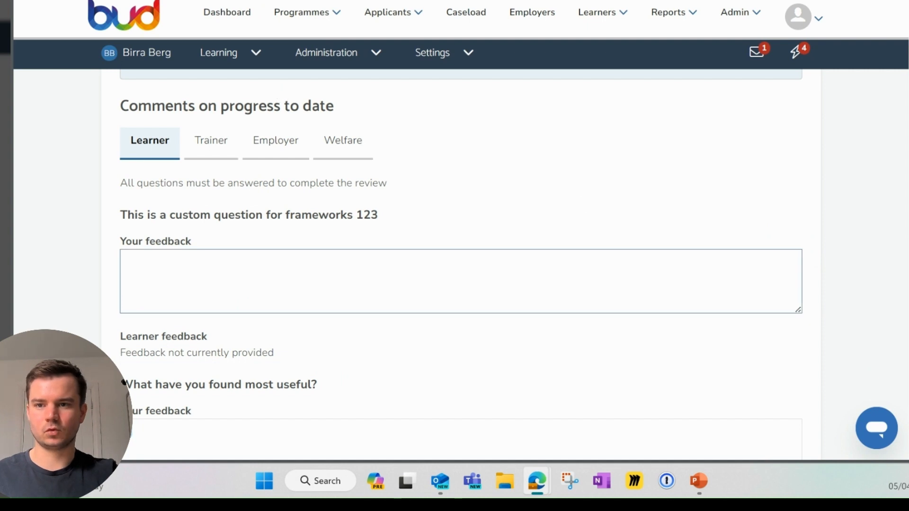
key(F5)
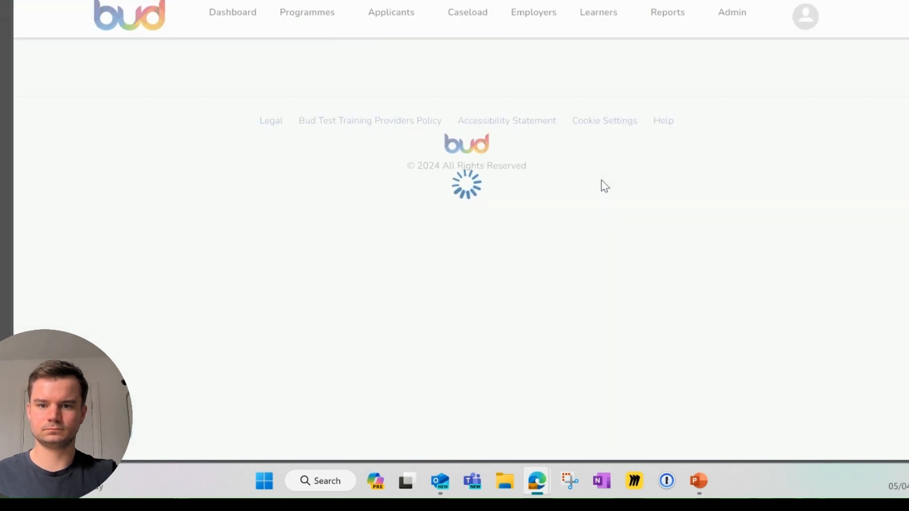
scroll(101, 307, down, 6)
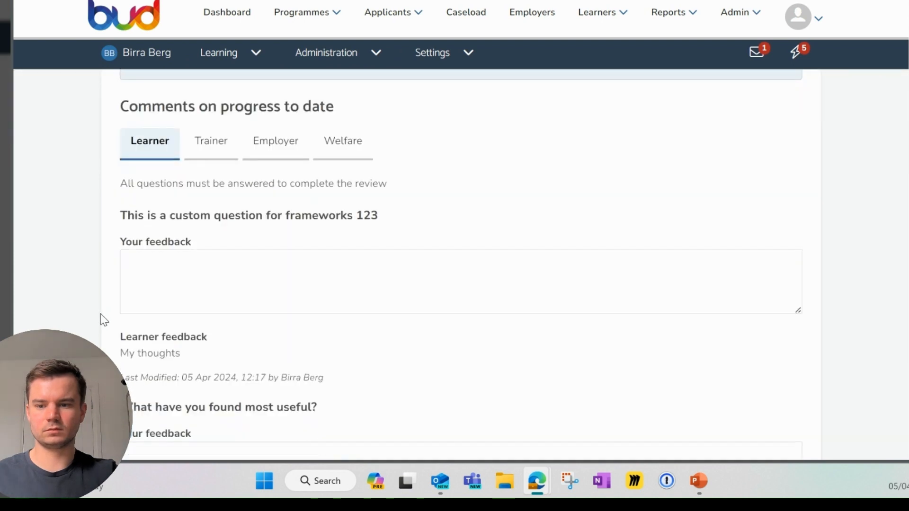
drag(120, 263, 182, 283)
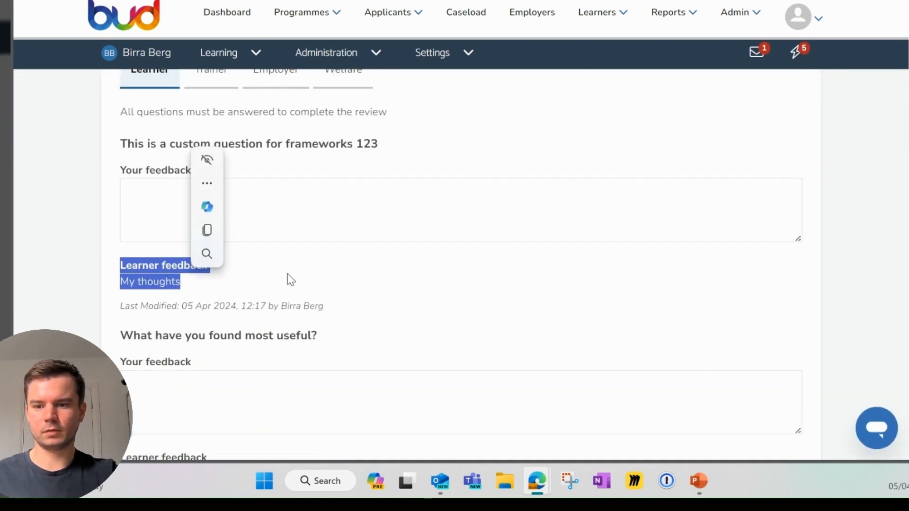
click(166, 284)
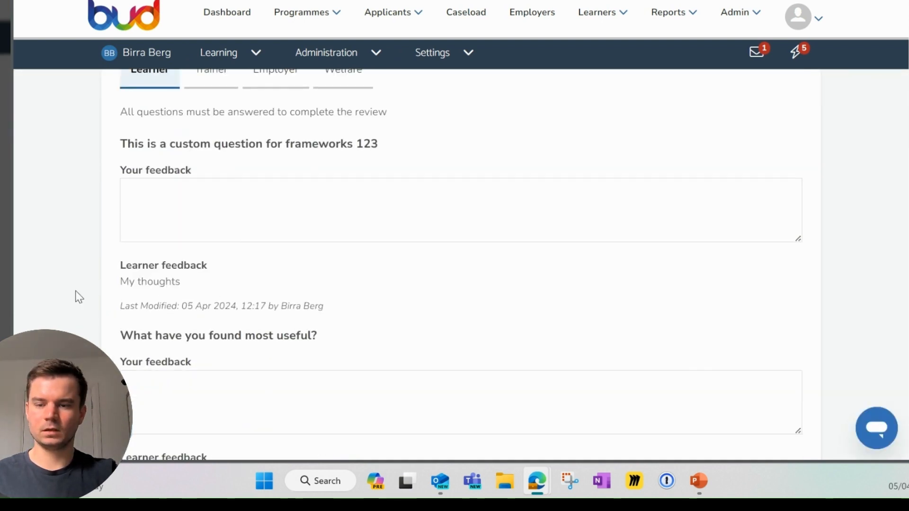
scroll(76, 293, up, 1)
scroll(80, 265, up, 1)
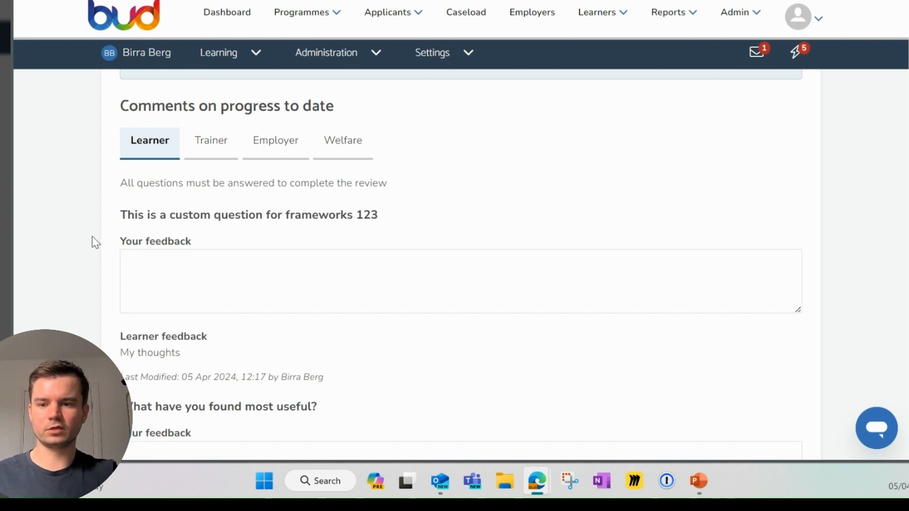
Check the Trainer and Employer question sets under the review's comments on progress to date
right_click(117, 215)
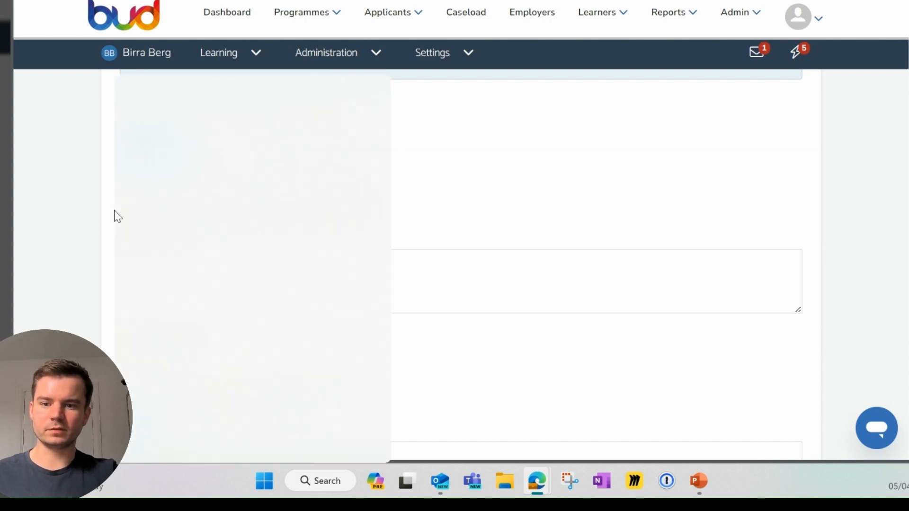
click(84, 219)
click(201, 151)
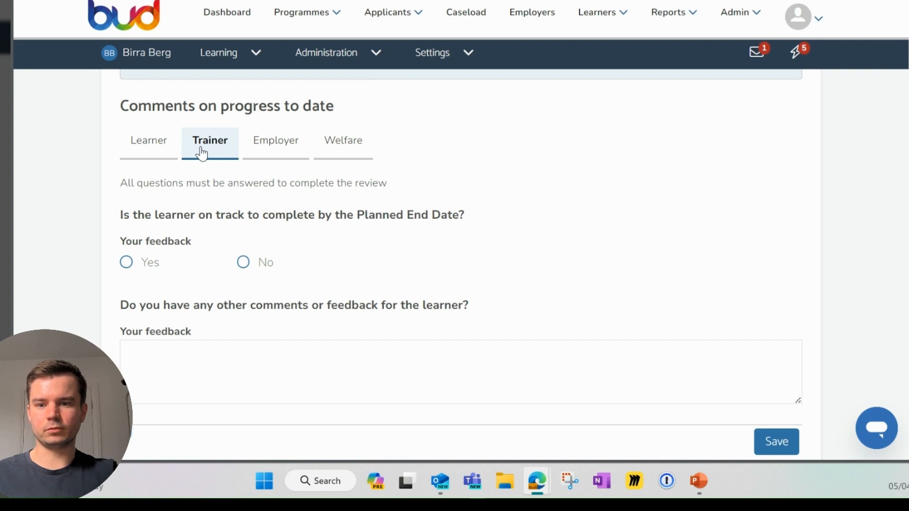
click(260, 143)
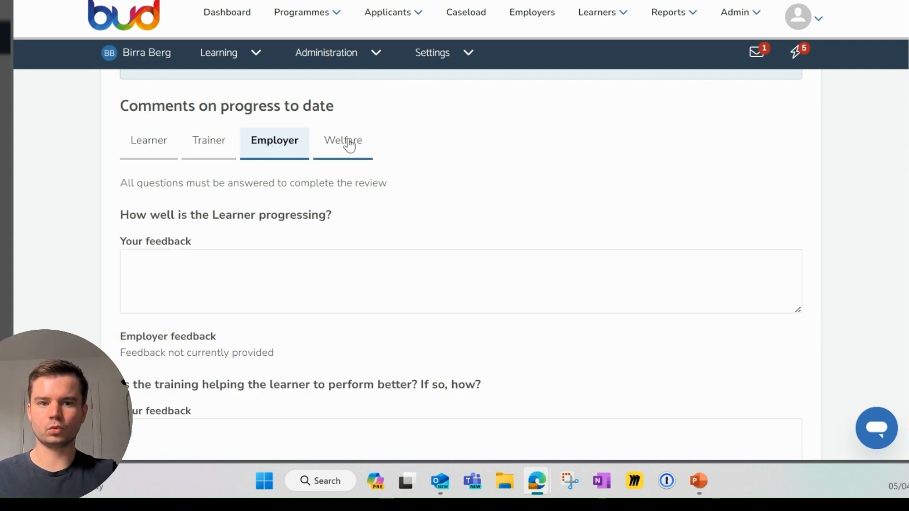
Leave the 09 Apr 2024 Progress Review and return to the learner's overview of all reviews
scroll(525, 152, up, 1)
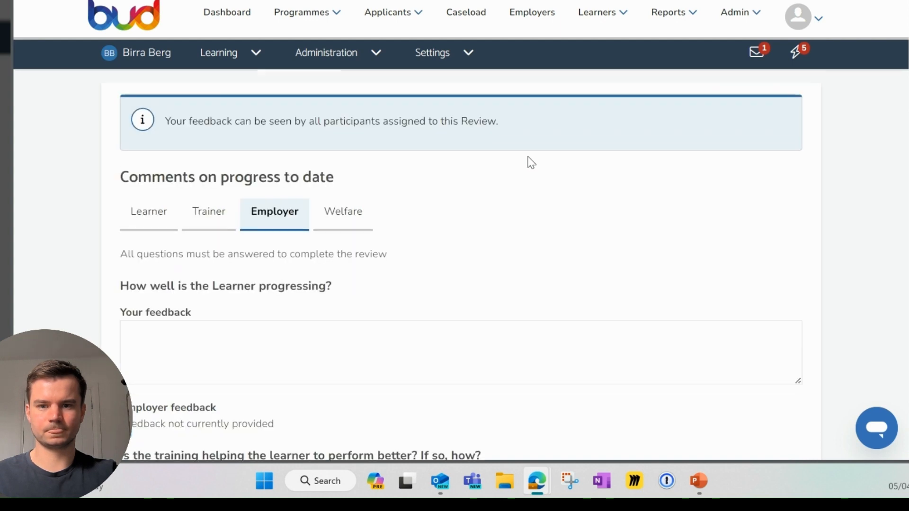
scroll(531, 162, up, 2)
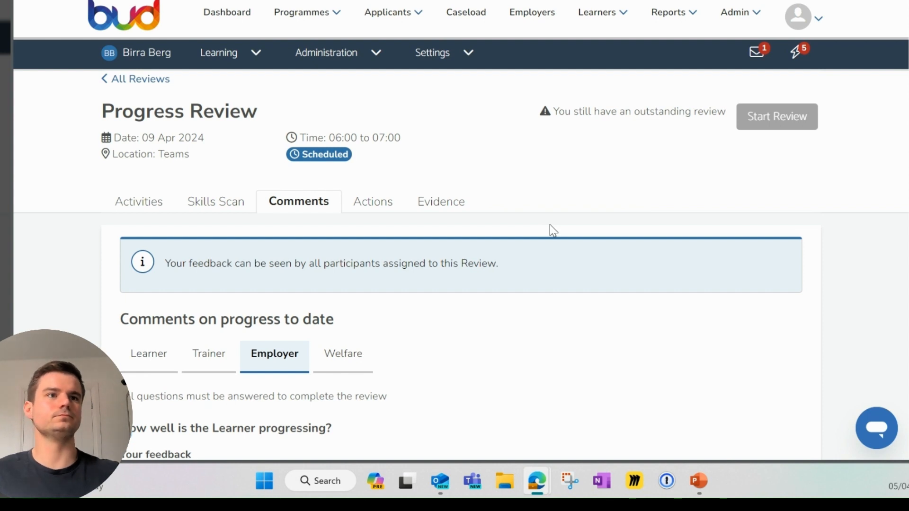
click(144, 88)
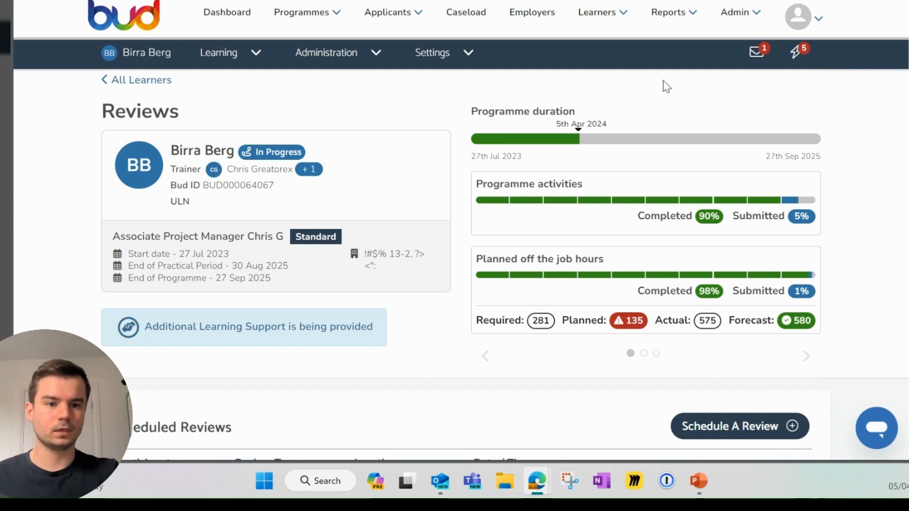
Start scheduling a review to examine the available review types, and close the form without choosing one
scroll(801, 145, down, 5)
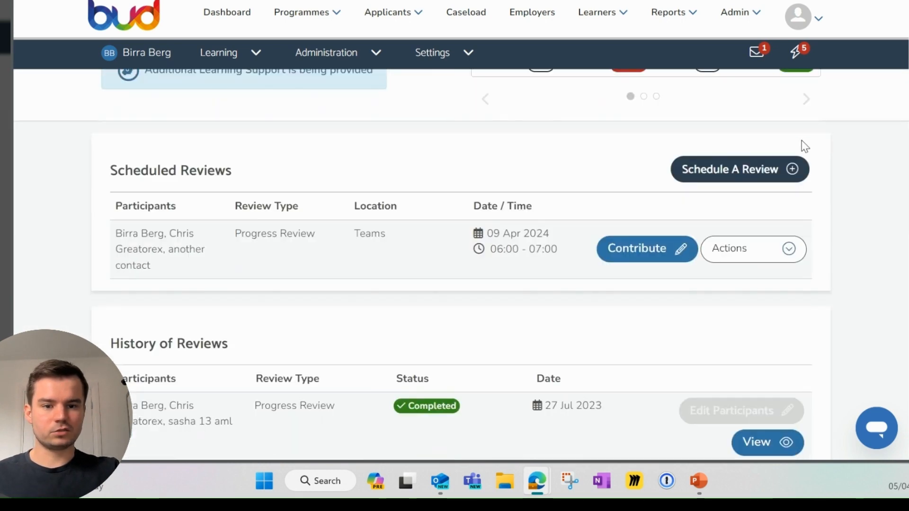
click(777, 173)
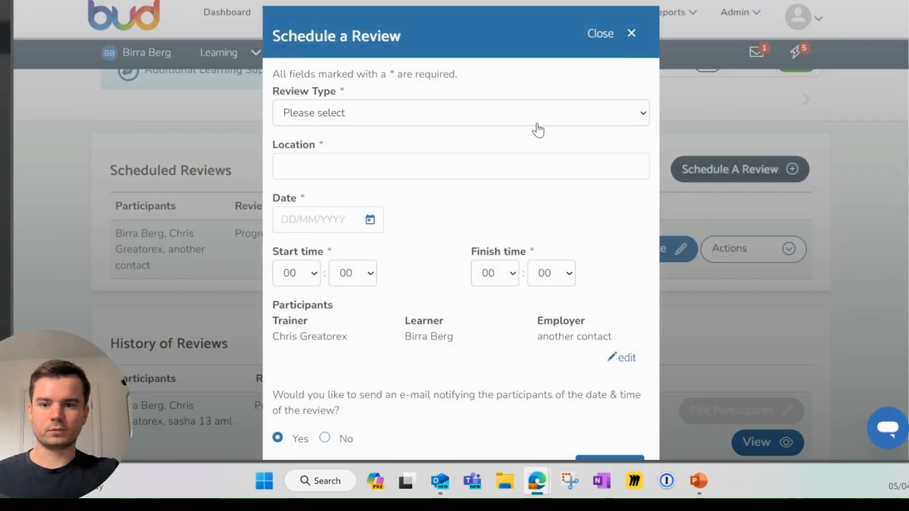
click(522, 112)
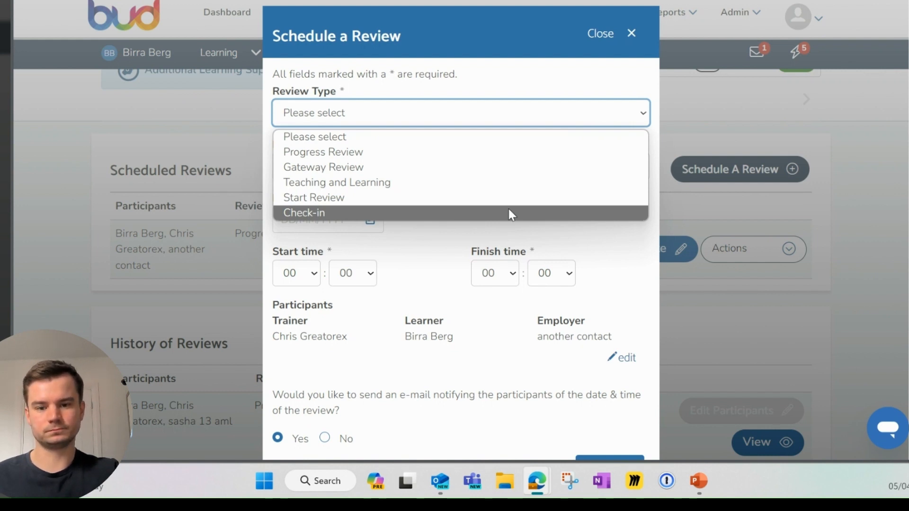
click(589, 239)
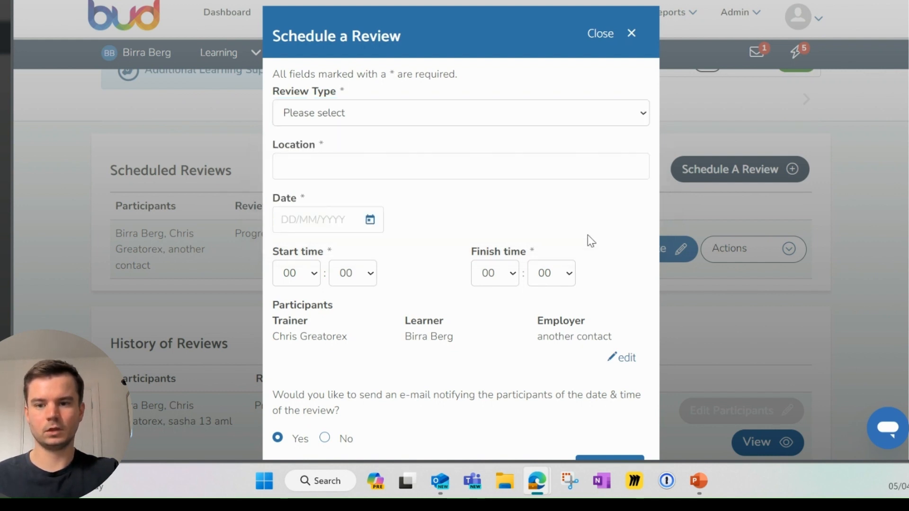
click(632, 34)
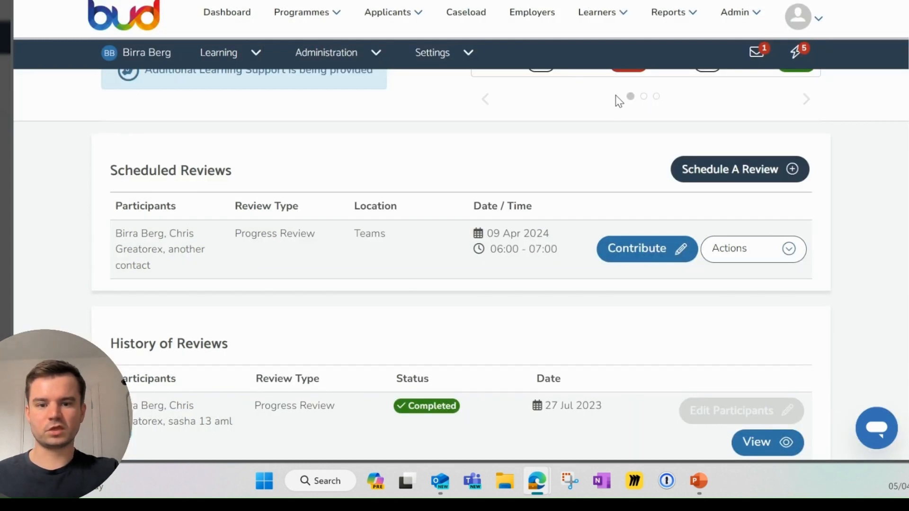